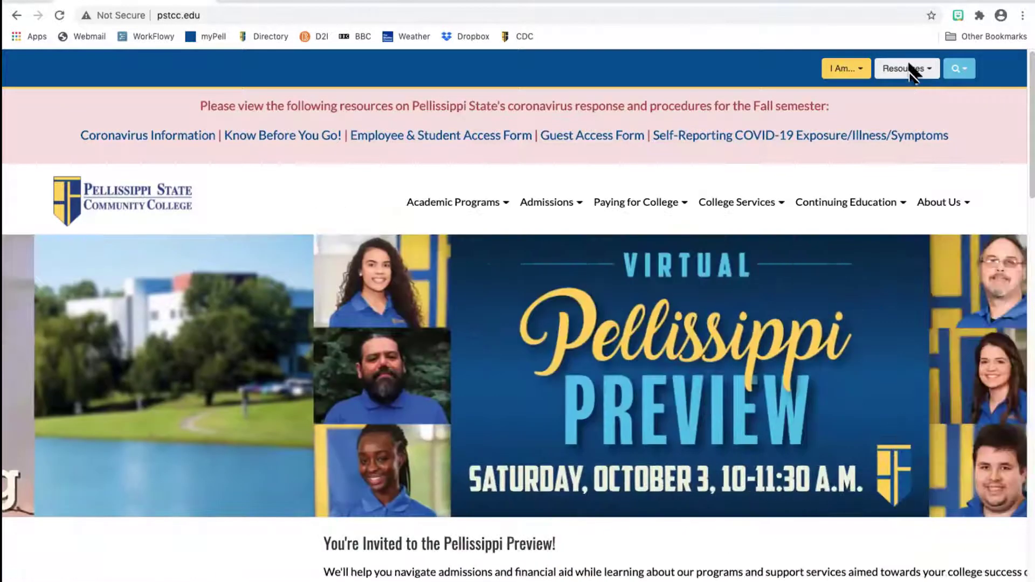
Step: Open the A-Z Index from the Resources menu and scroll down to the C entries
left_click(910, 69)
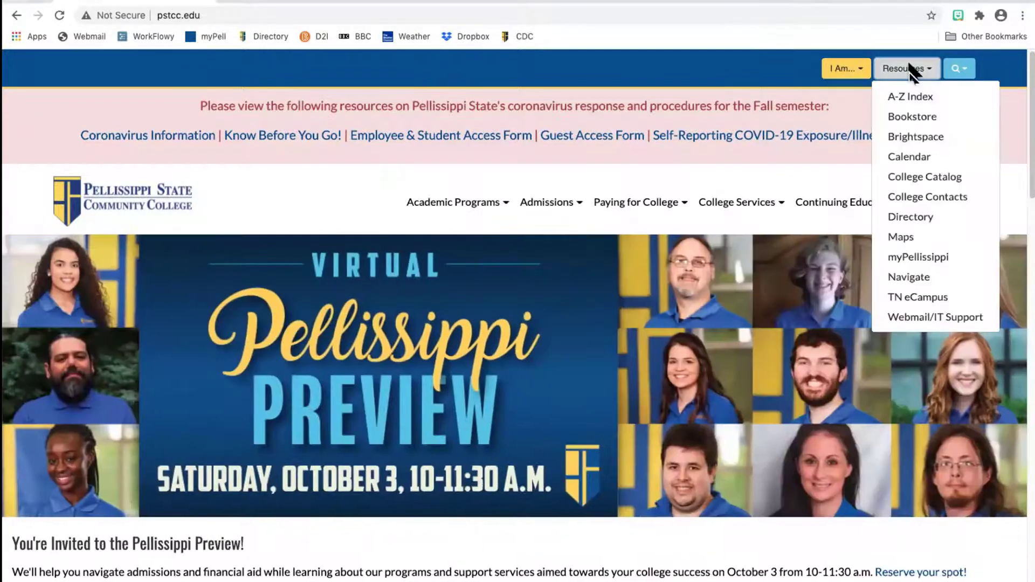
left_click(915, 92)
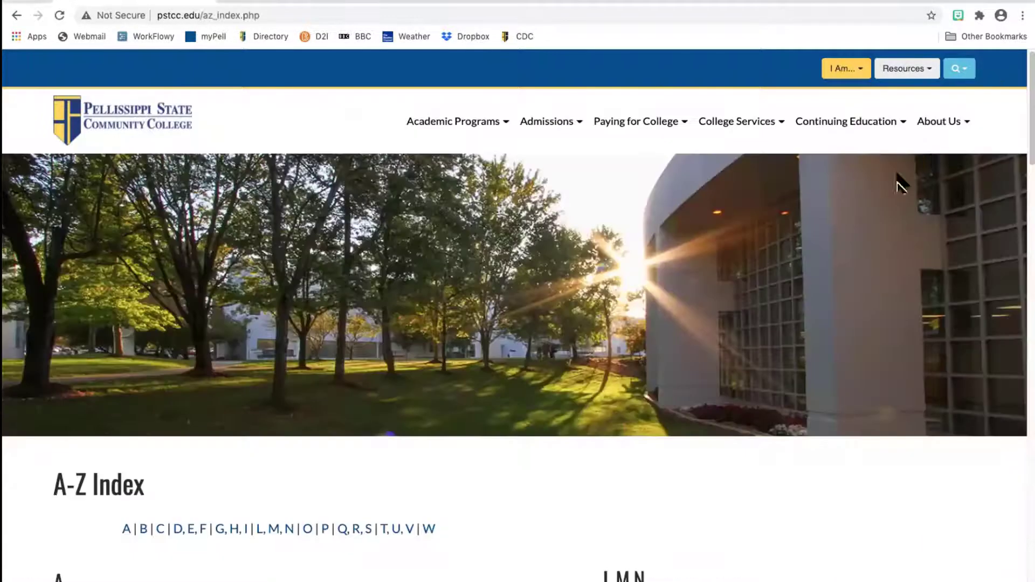
scroll(214, 329, "down", 10)
scroll(214, 328, "down", 9)
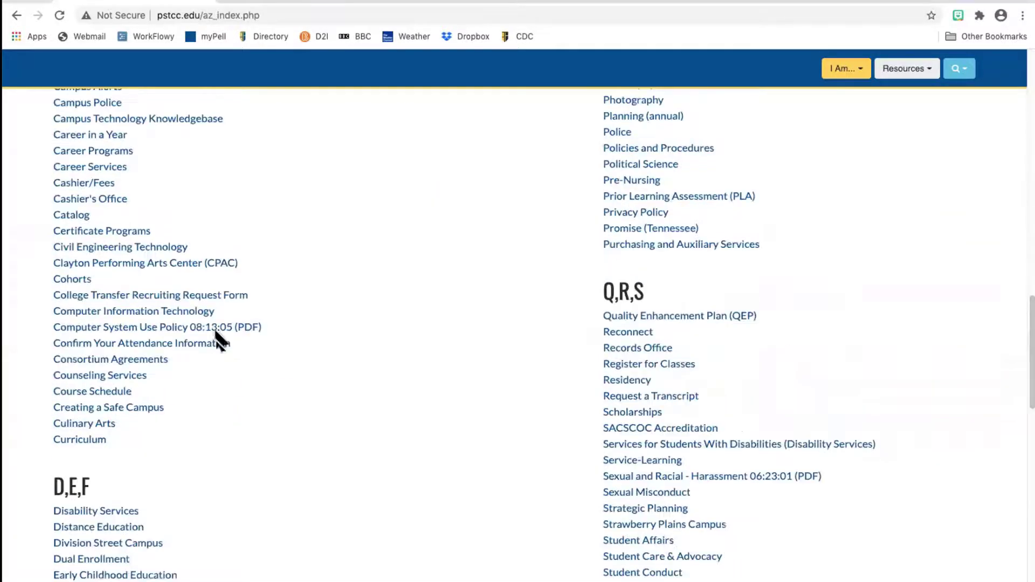
Step: Go from Curriculum to Curriculum Change Resources, then follow the Curriculog link
left_click(99, 443)
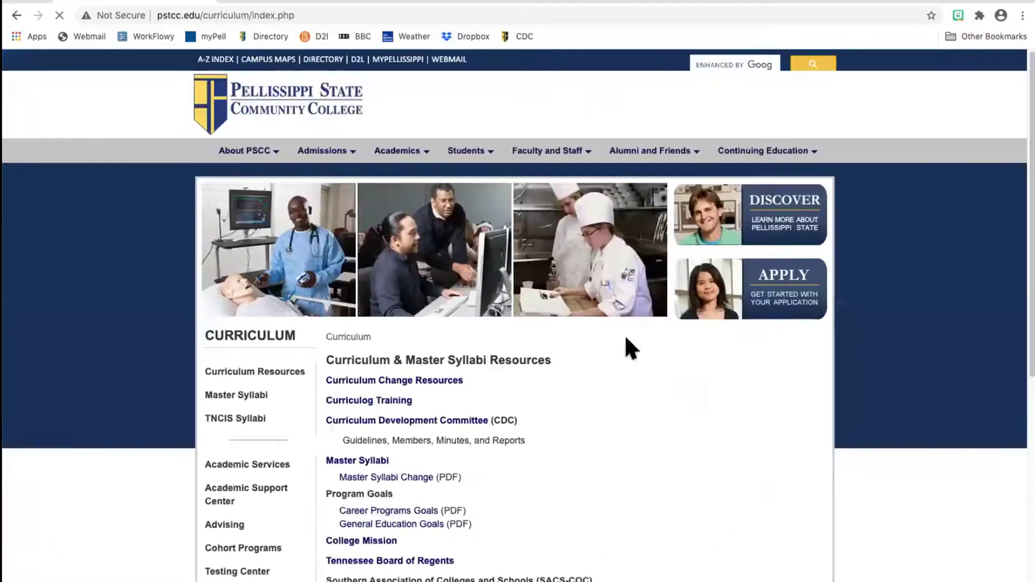
scroll(796, 343, "down", 1)
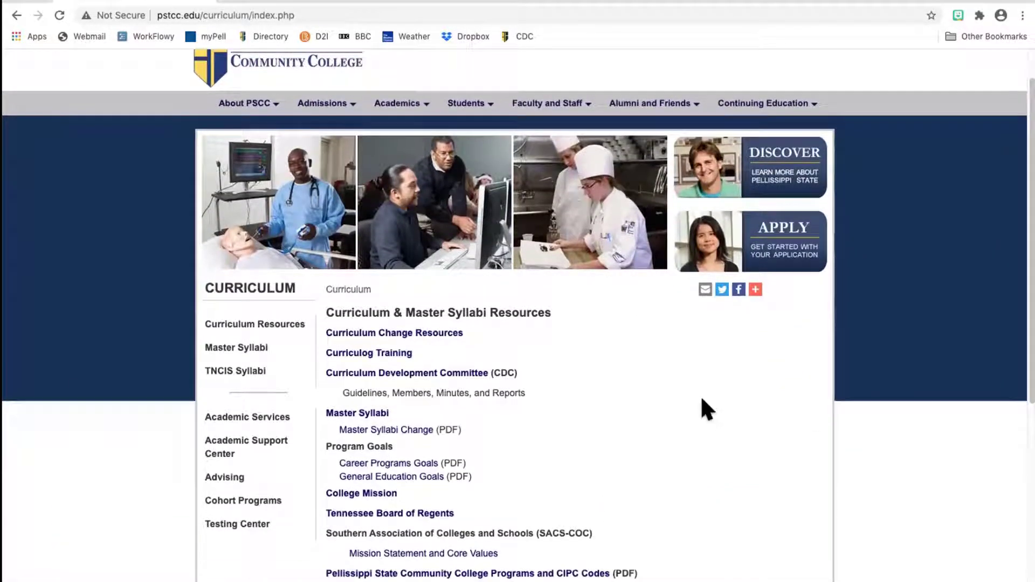
left_click(451, 334)
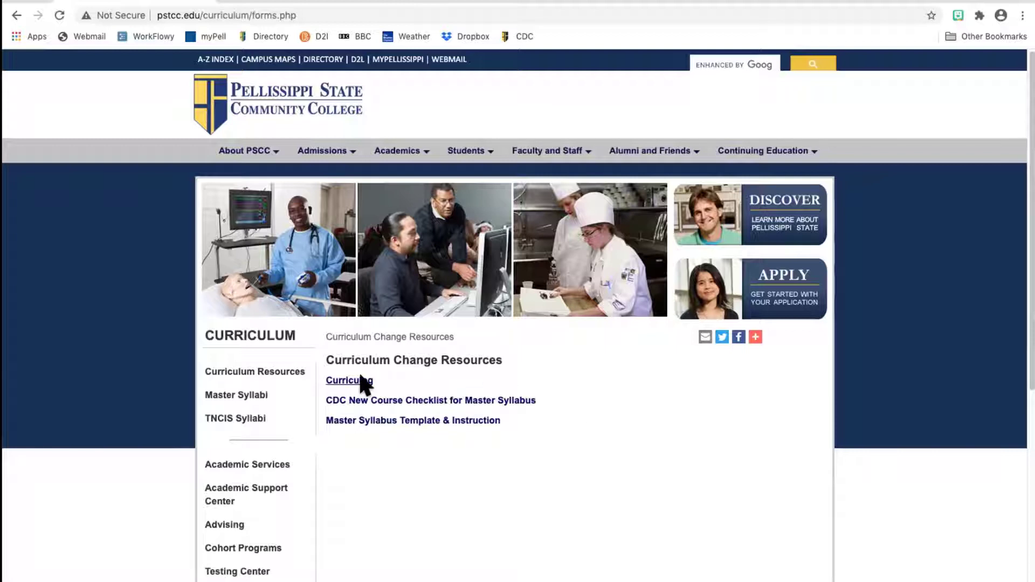
left_click(380, 378)
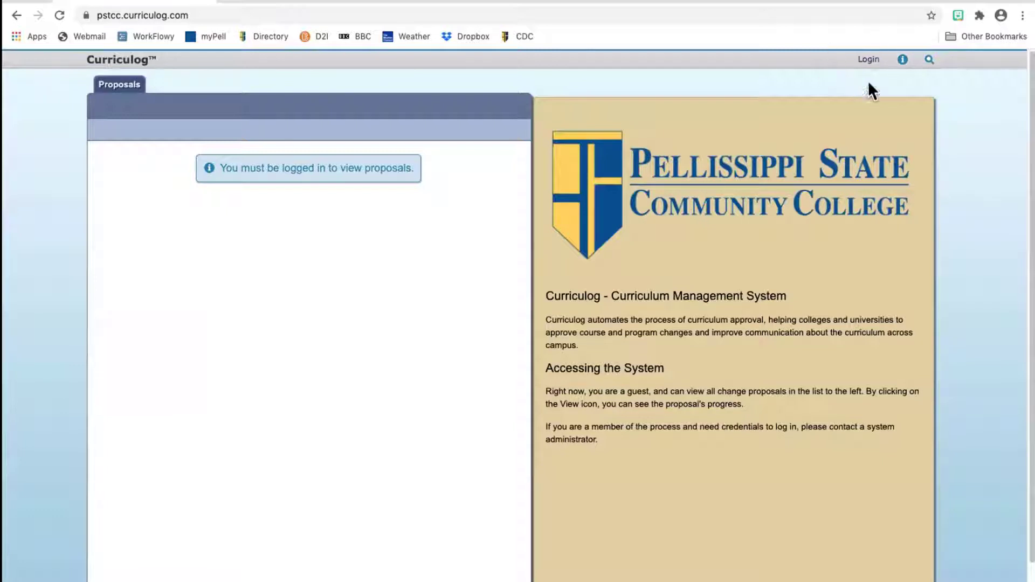
Step: Log in to Curriculog with the account's username and password
left_click(867, 59)
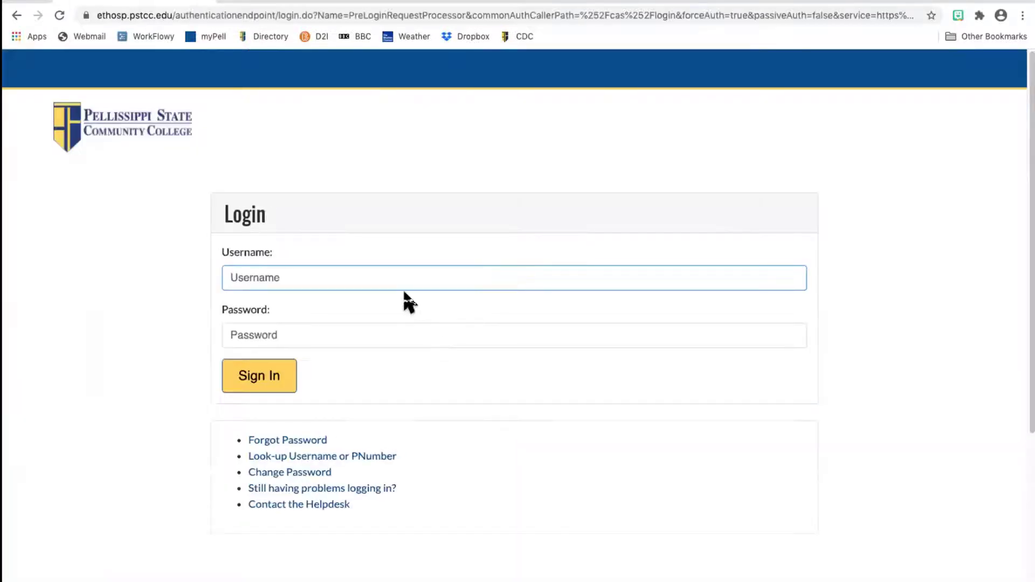
key("Tab")
type("••••••")
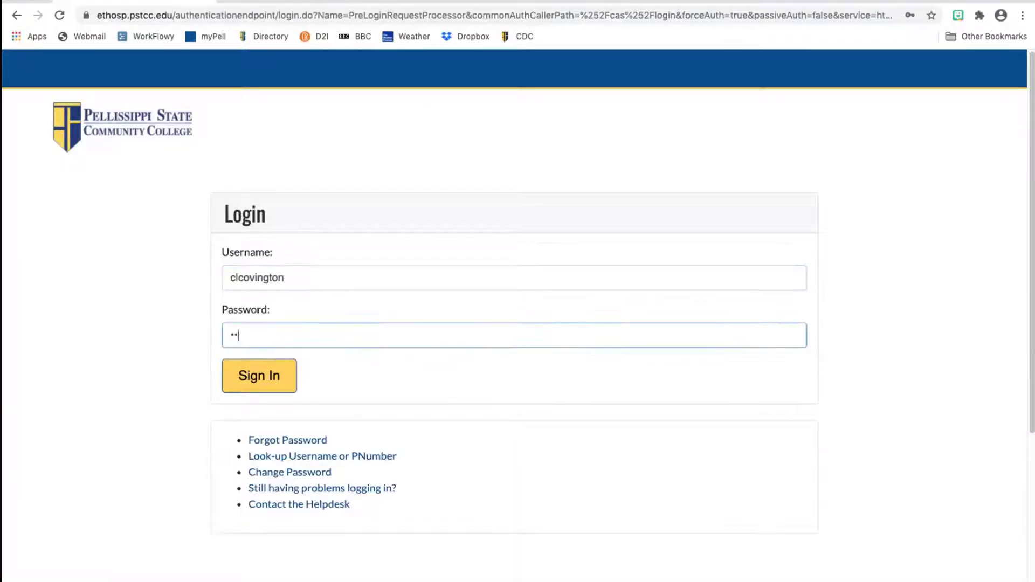
type("•••••")
key("Return")
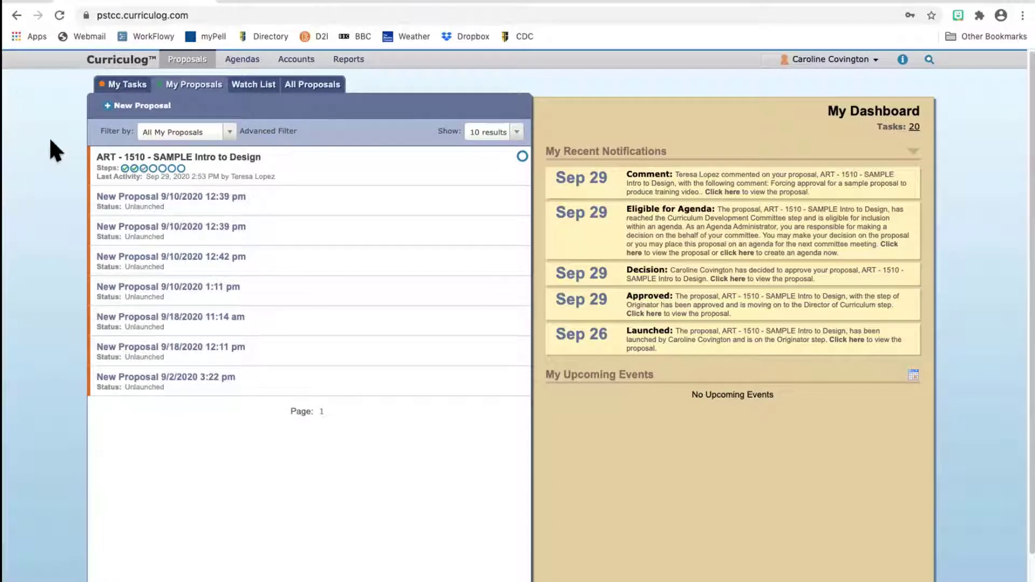
left_click(127, 84)
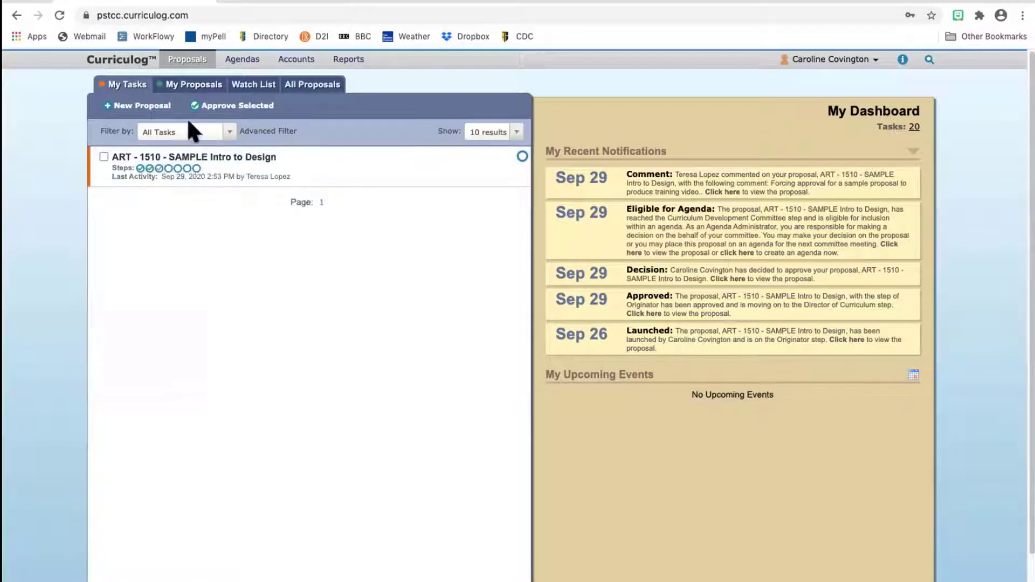
left_click(183, 89)
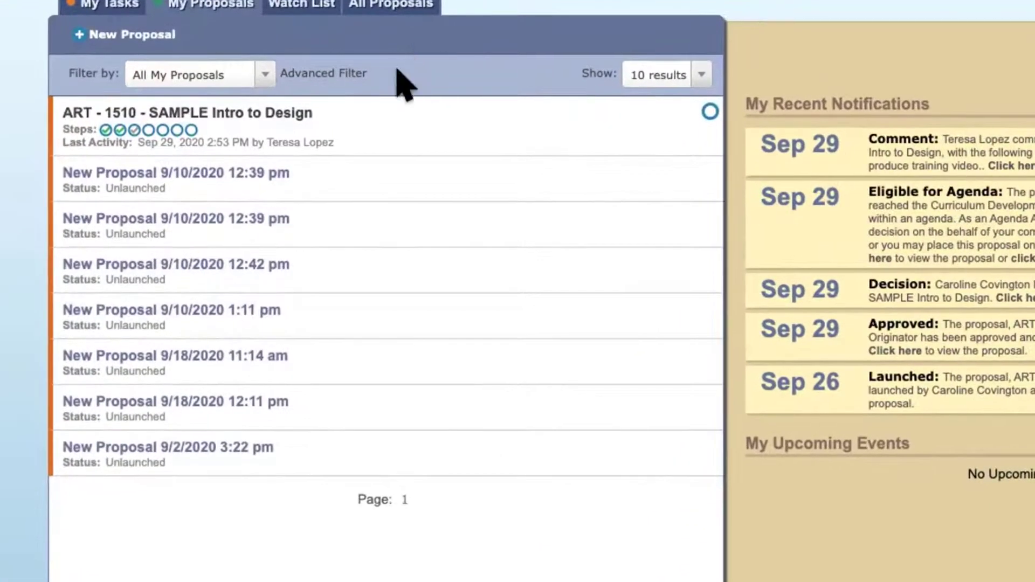
mouse_move(370, 127)
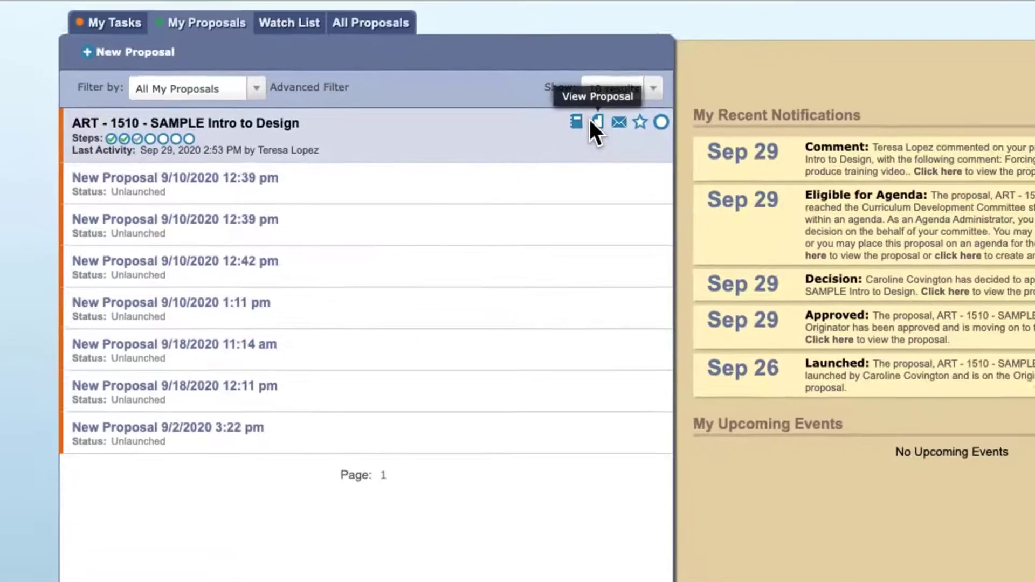
Step: Open the ART - 1510 - SAMPLE Intro to Design proposal with User Tracking set to Show current with markup
left_click(636, 111)
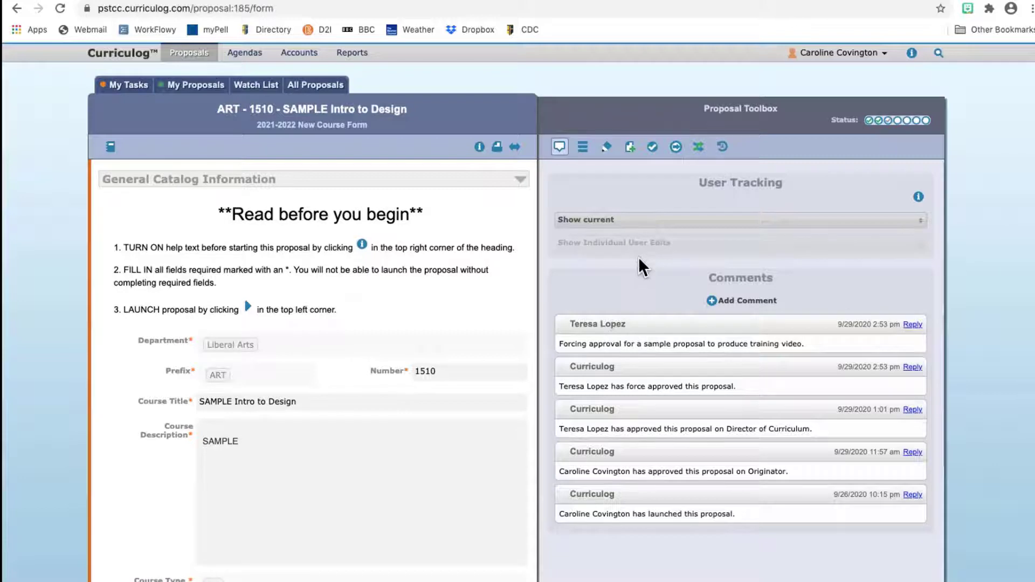
left_click(643, 216)
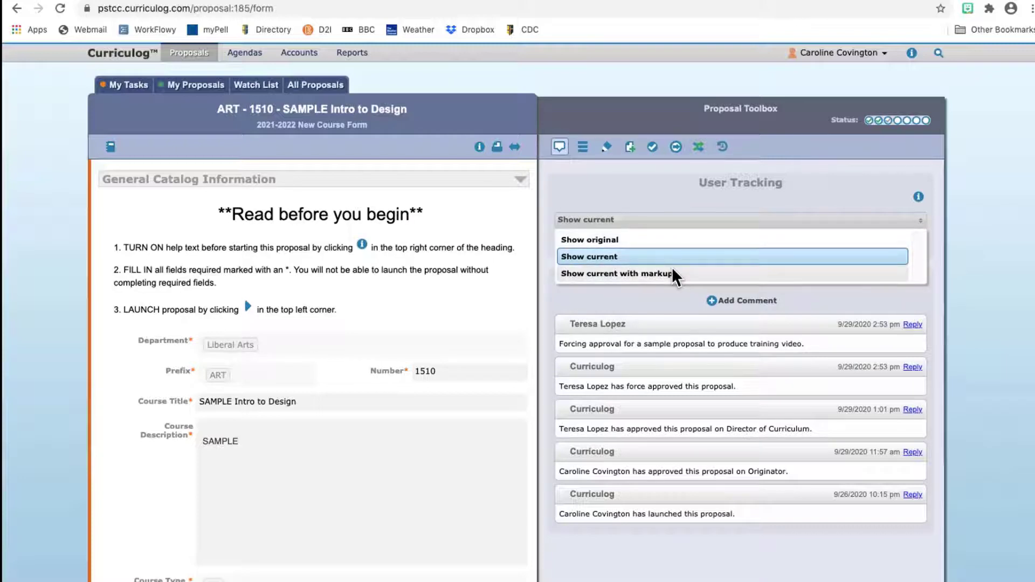
left_click(672, 271)
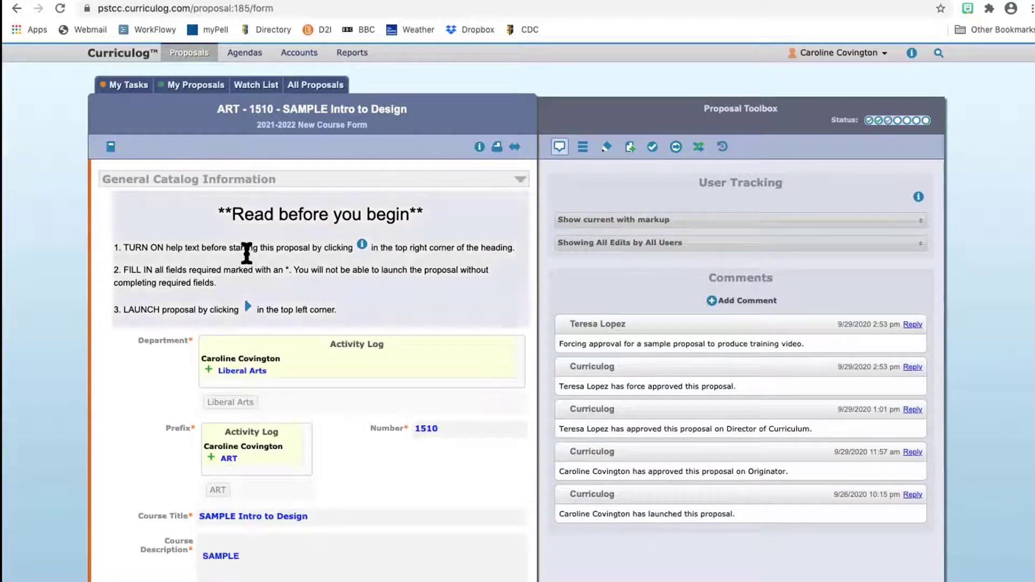
scroll(61, 318, "down", 2)
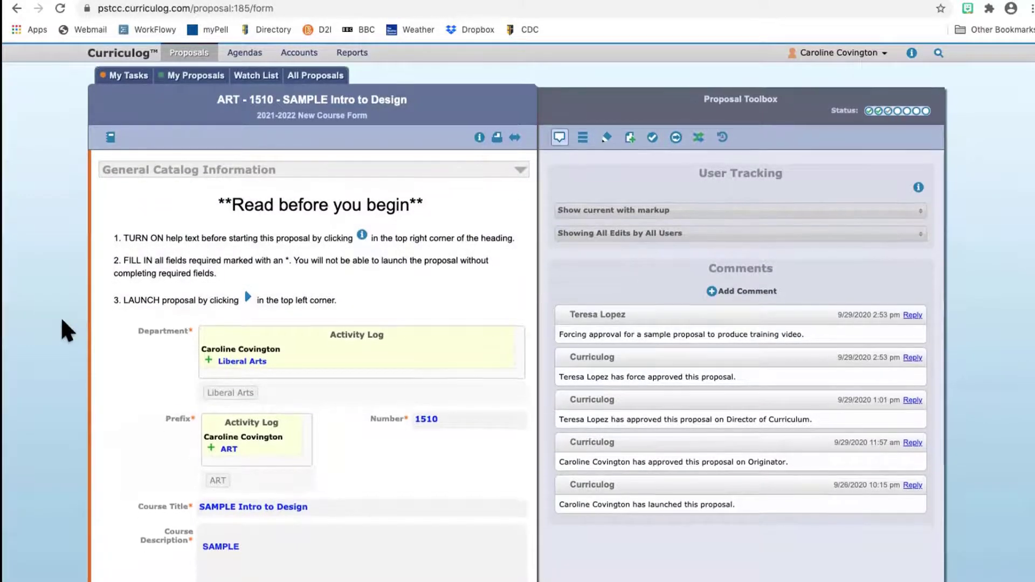
scroll(62, 321, "down", 5)
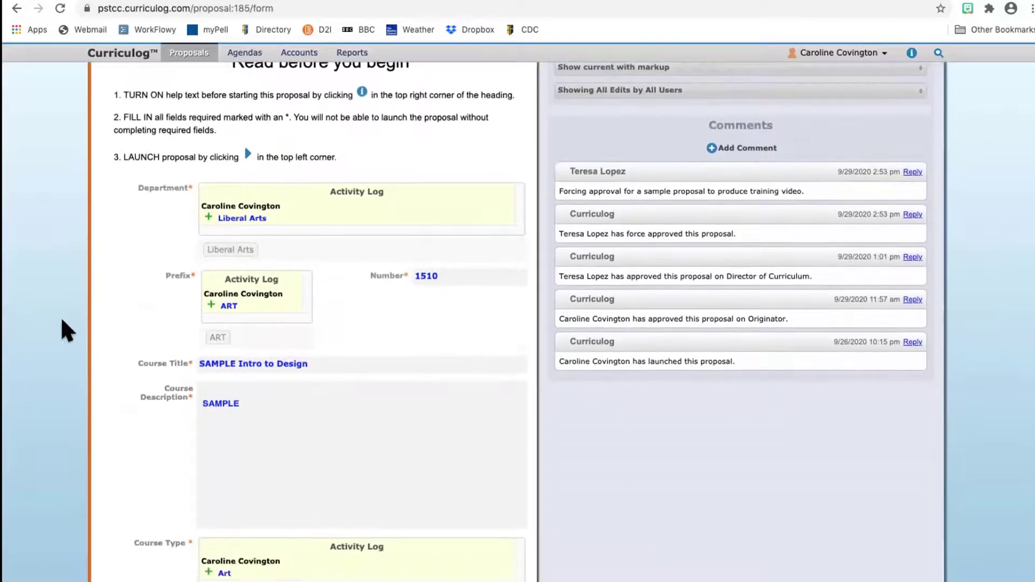
scroll(60, 319, "down", 4)
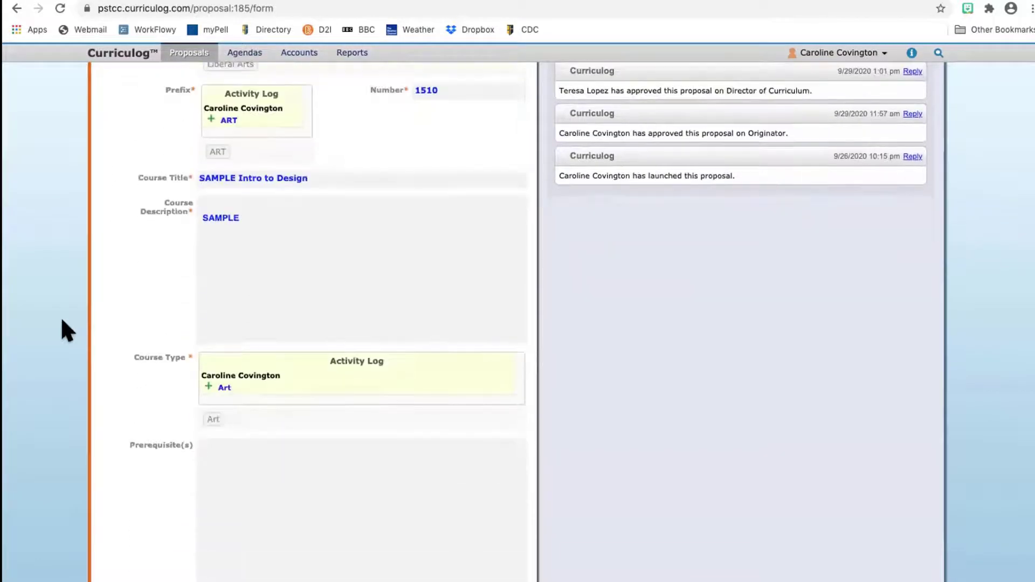
scroll(60, 316, "up", 8)
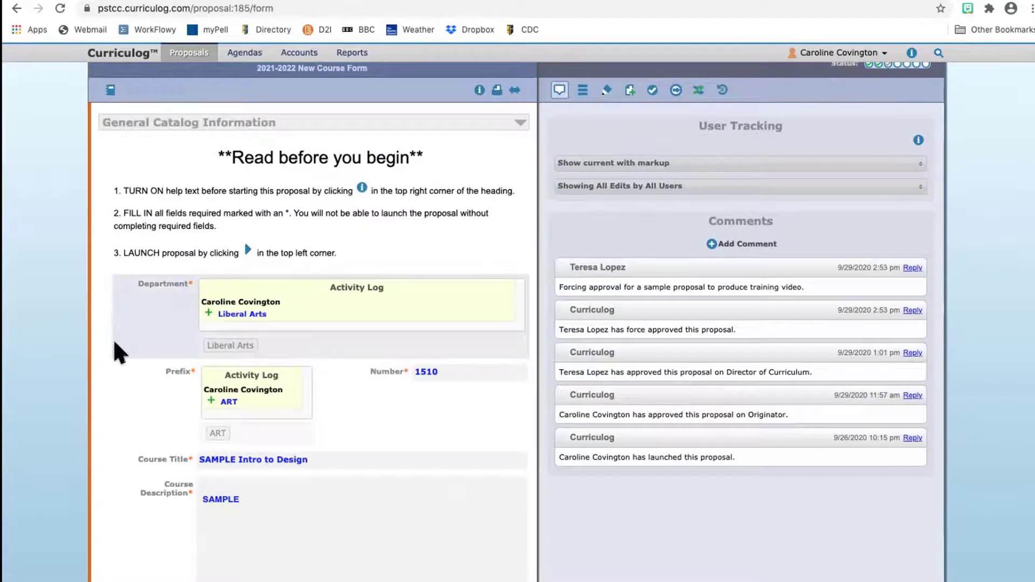
scroll(114, 352, "down", 10)
scroll(114, 344, "down", 12)
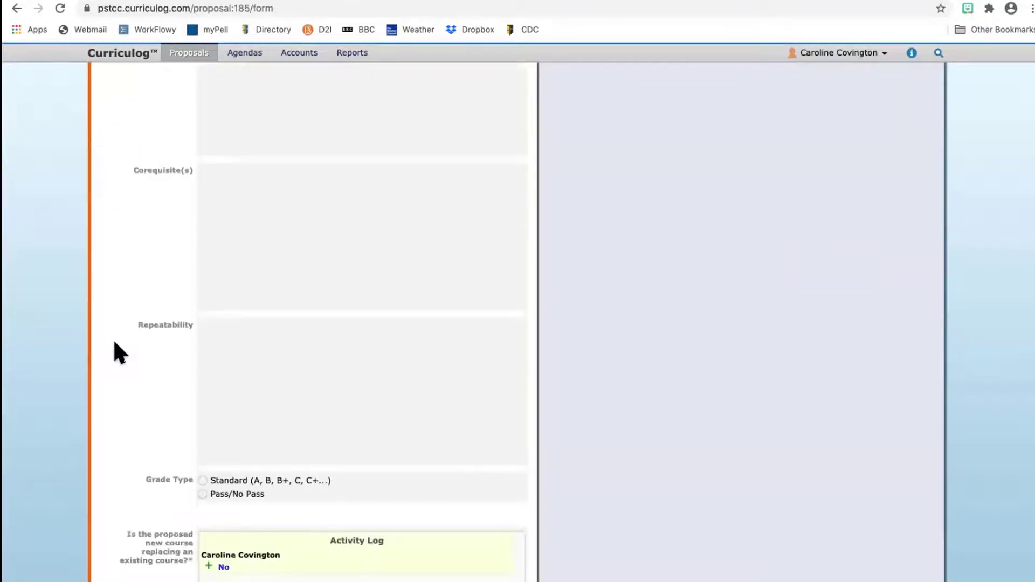
scroll(115, 351, "down", 2)
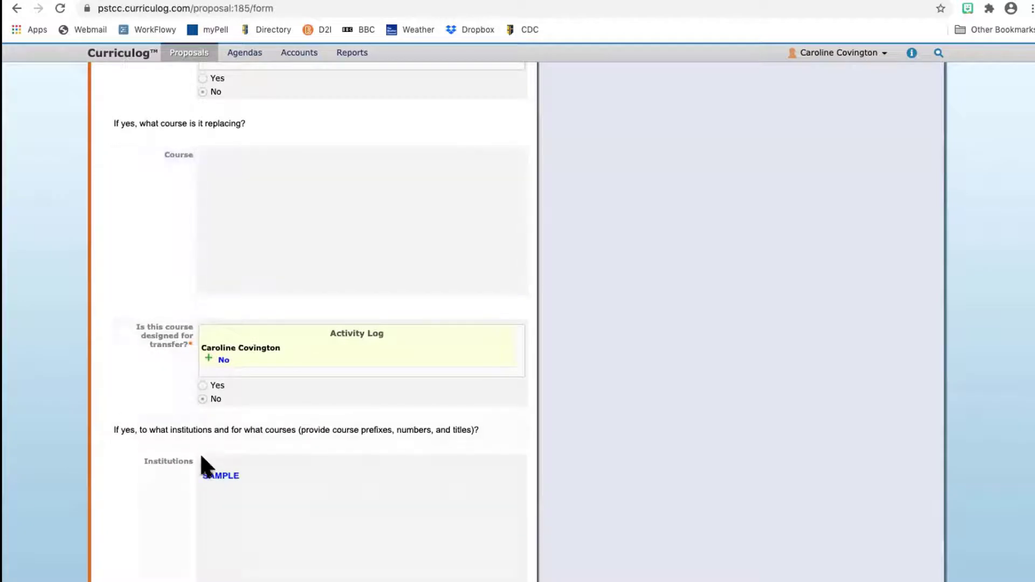
left_click(207, 464)
scroll(70, 445, "down", 4)
scroll(70, 447, "down", 4)
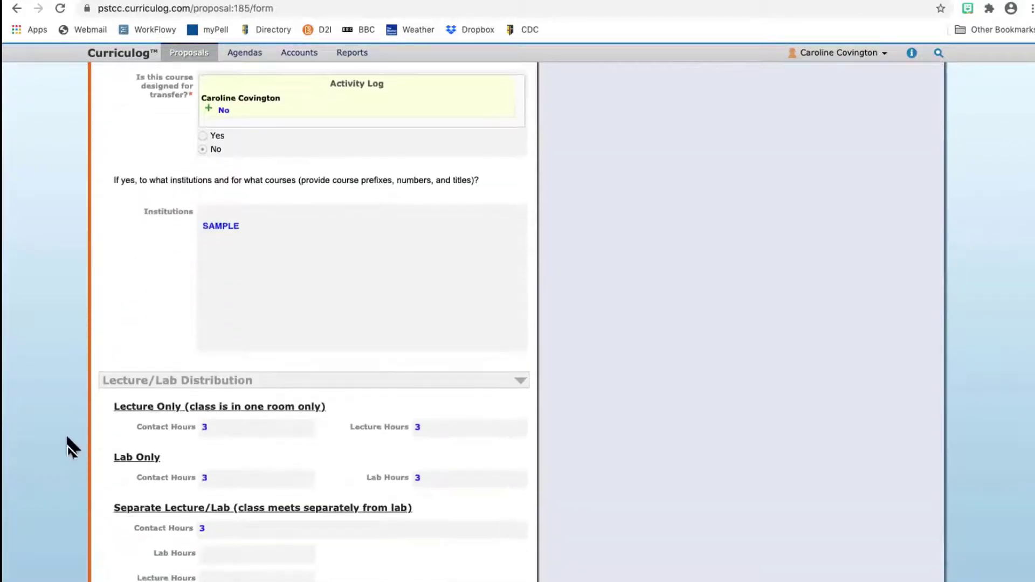
scroll(70, 447, "down", 9)
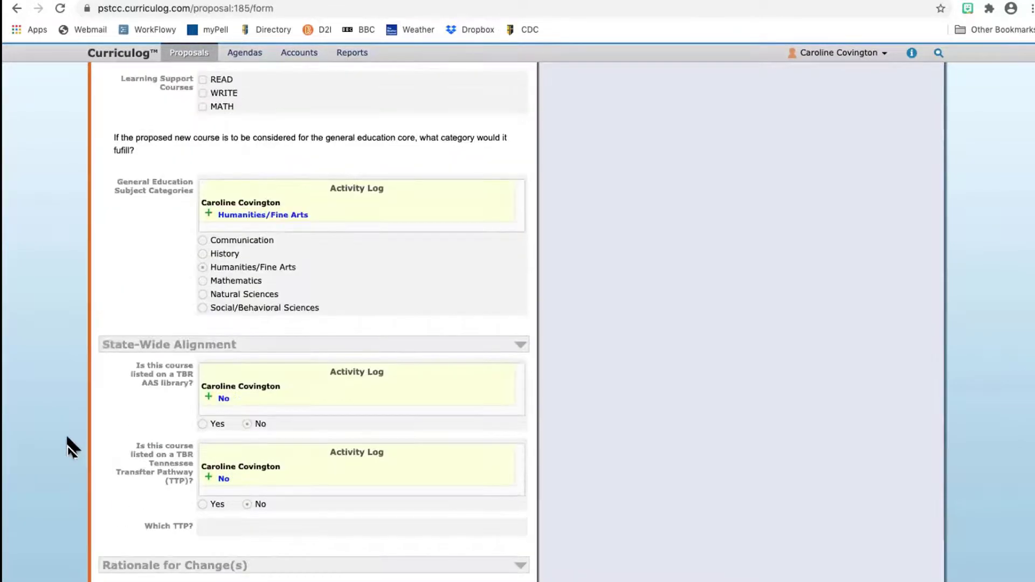
scroll(70, 447, "up", 20)
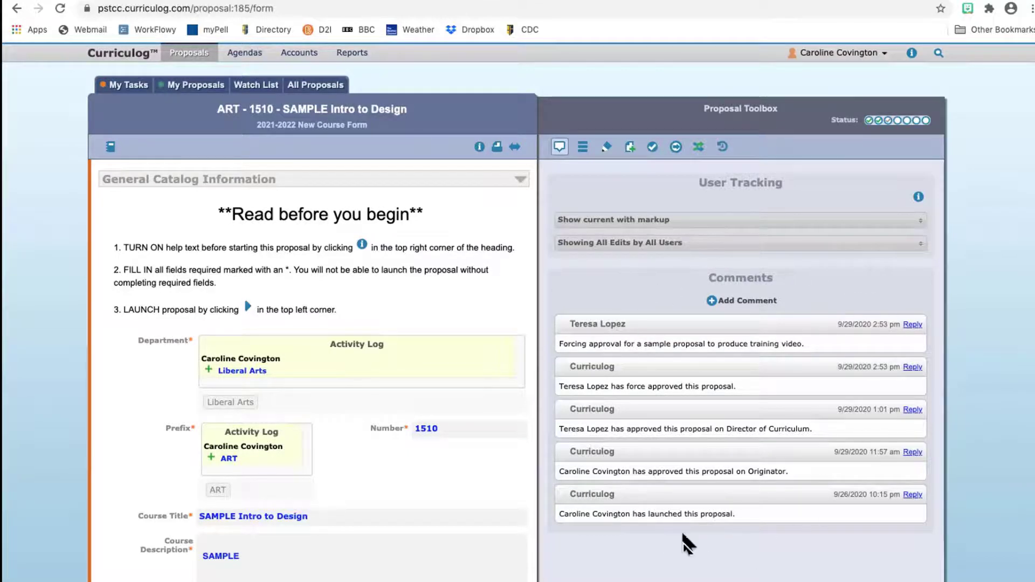
Step: Post the comment 'Should this have pre-reqs?' on the ART 1510 proposal
left_click(740, 302)
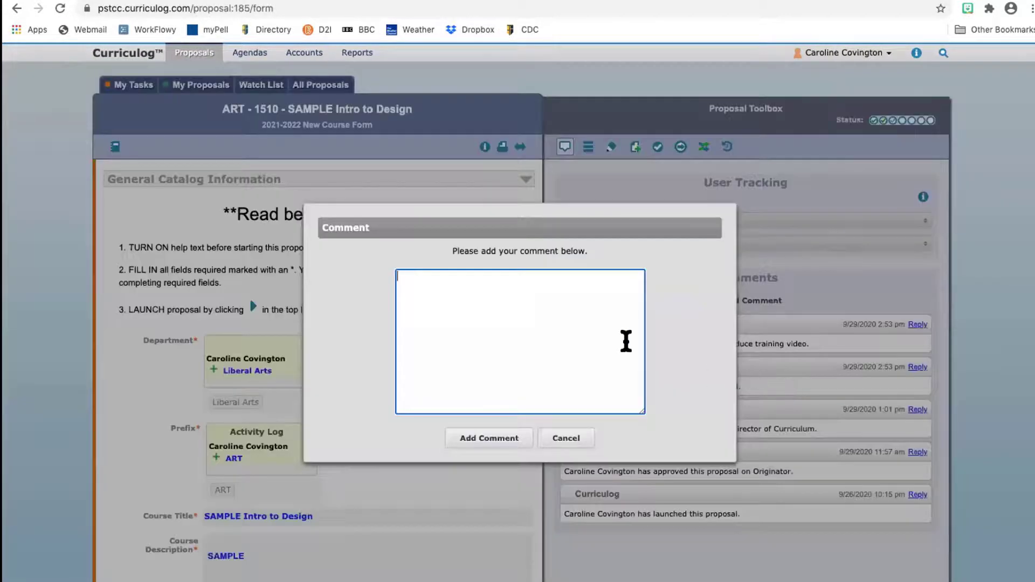
type("Should this")
type(" have pre-reqs?")
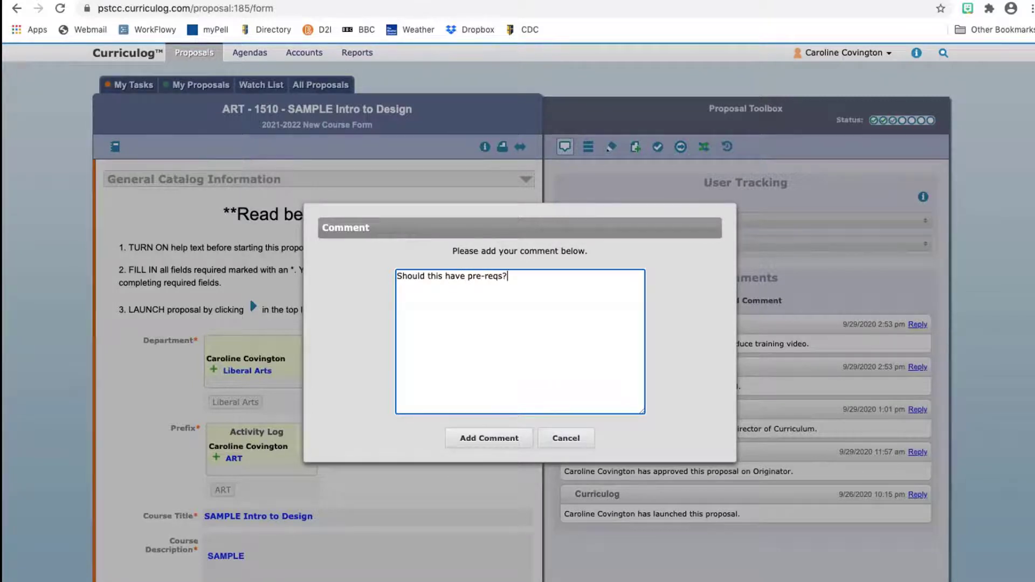
left_click(504, 436)
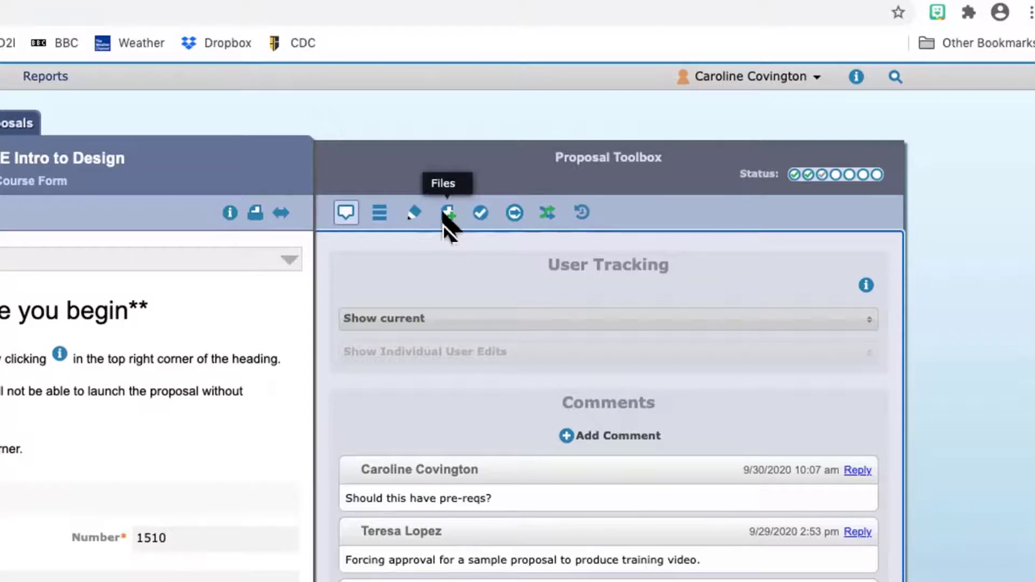
Step: Download COMM 2085 Master Syllabus Revised Copy.docx from the proposal's Files panel to Downloads
left_click(445, 214)
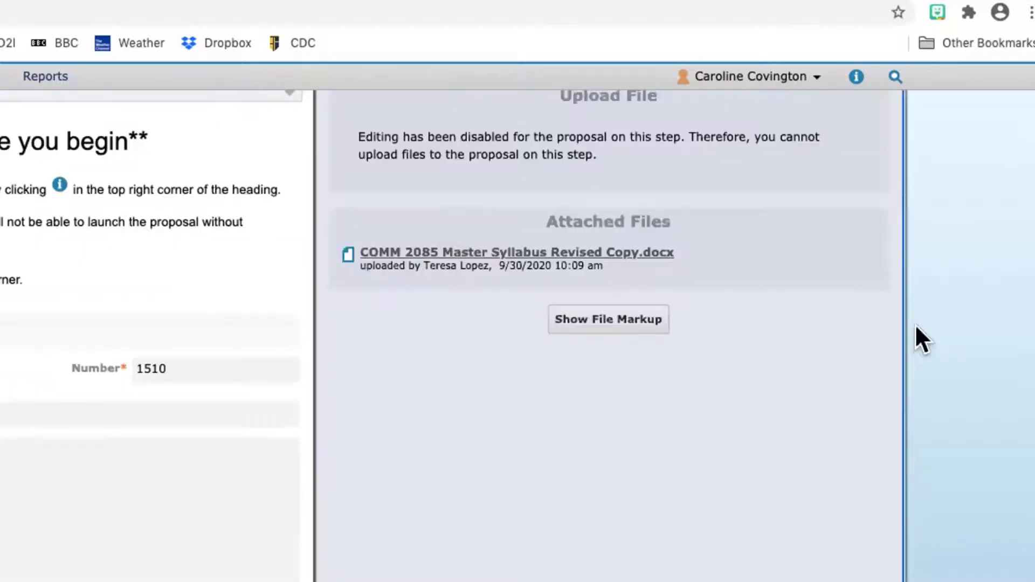
scroll(916, 327, "up", 3)
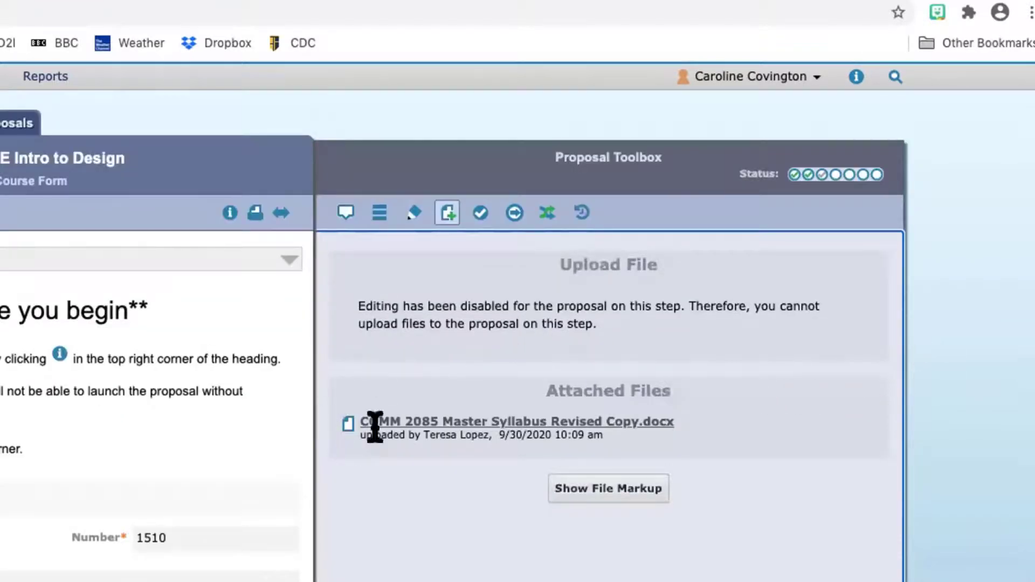
left_click(630, 419)
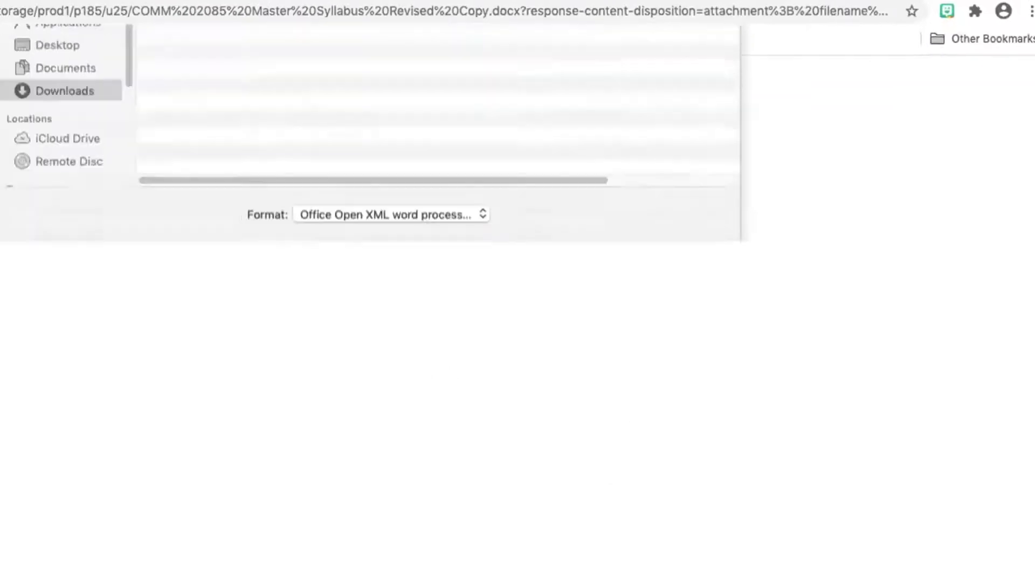
left_click(699, 253)
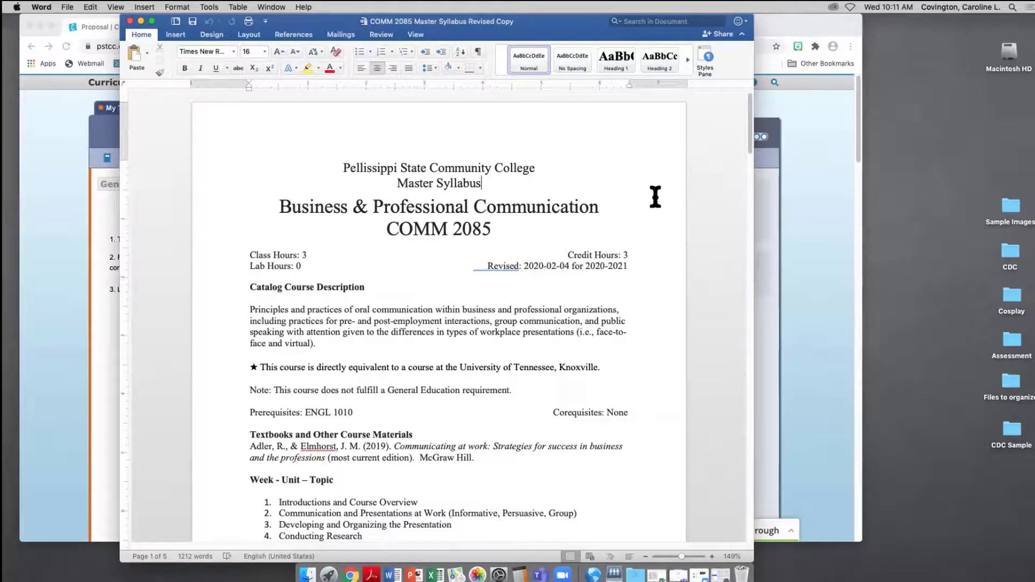
Step: Add a new comment to the course title and COMM 2085 lines
left_click_drag(488, 231, 296, 204)
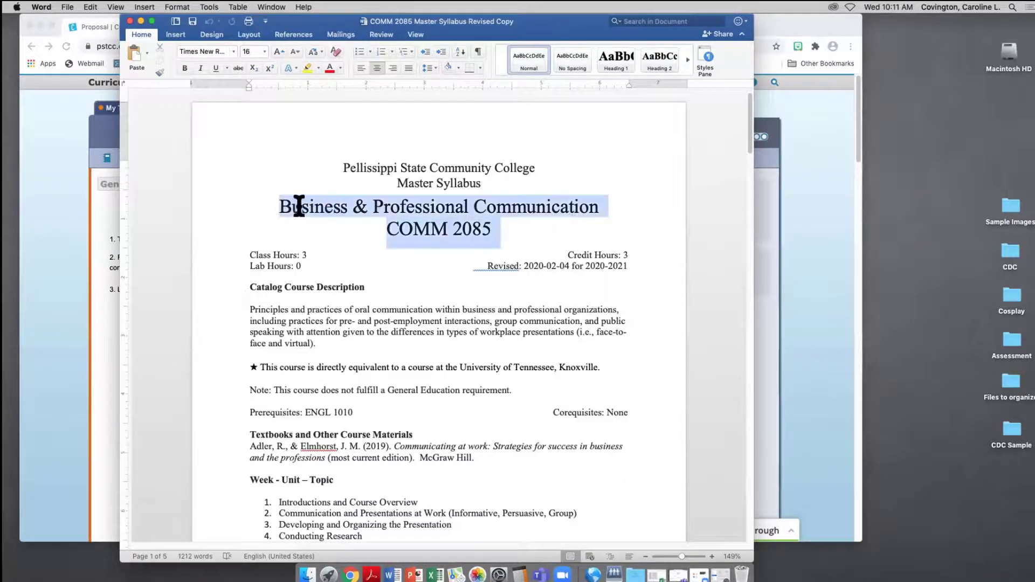
right_click(439, 207)
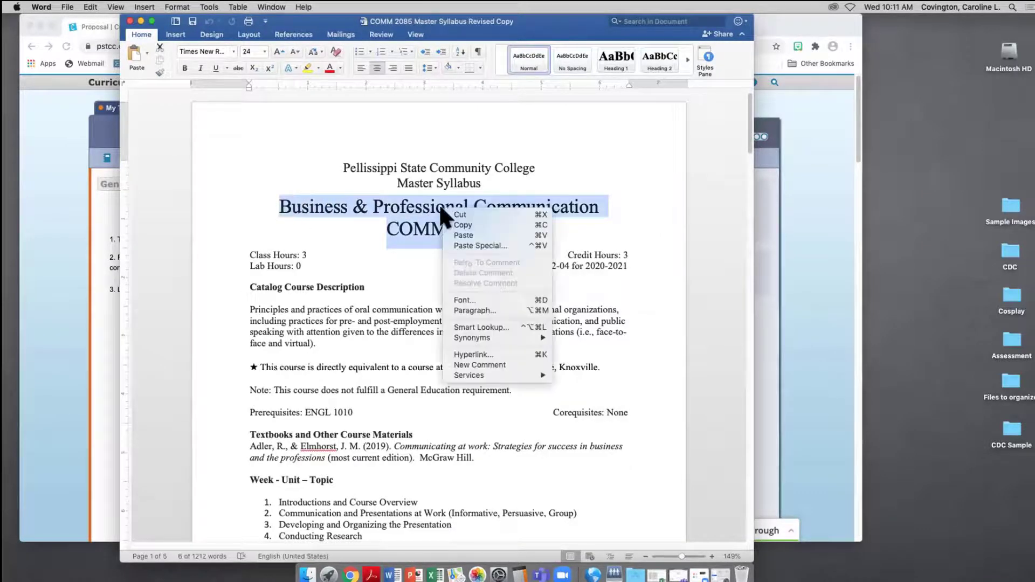
left_click(516, 363)
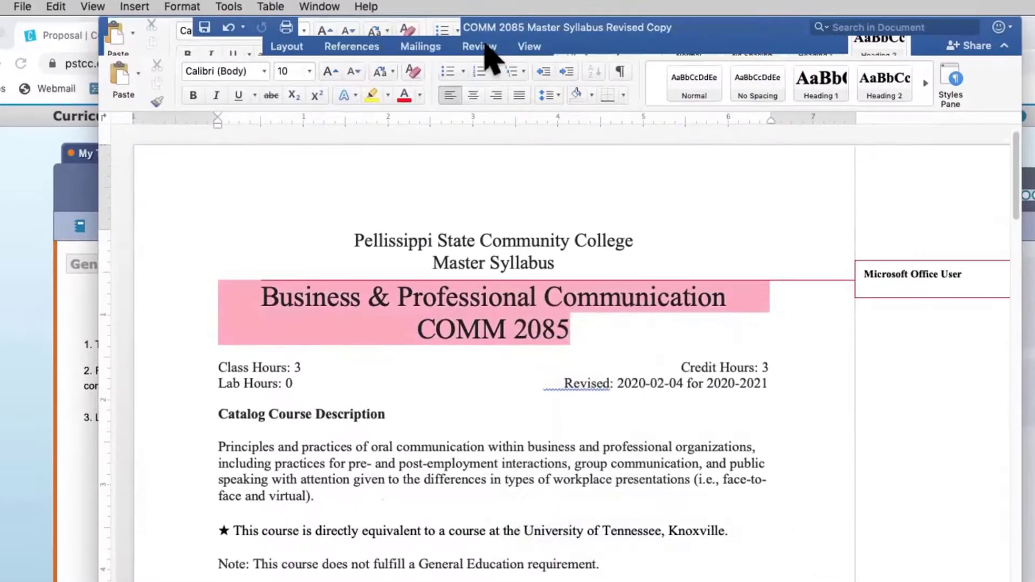
Step: Turn on Track Changes and save the syllabus document
left_click(472, 47)
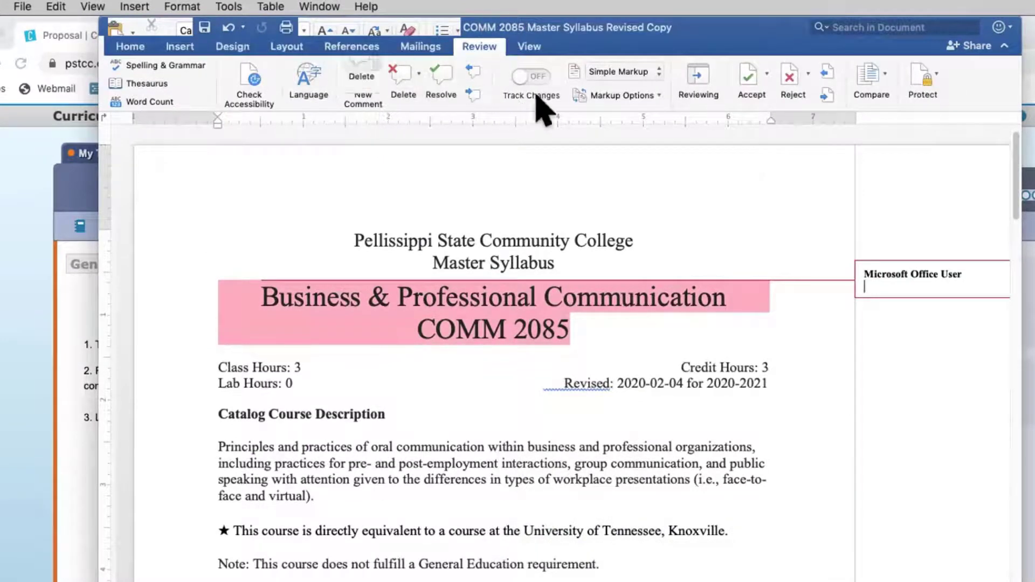
left_click(525, 78)
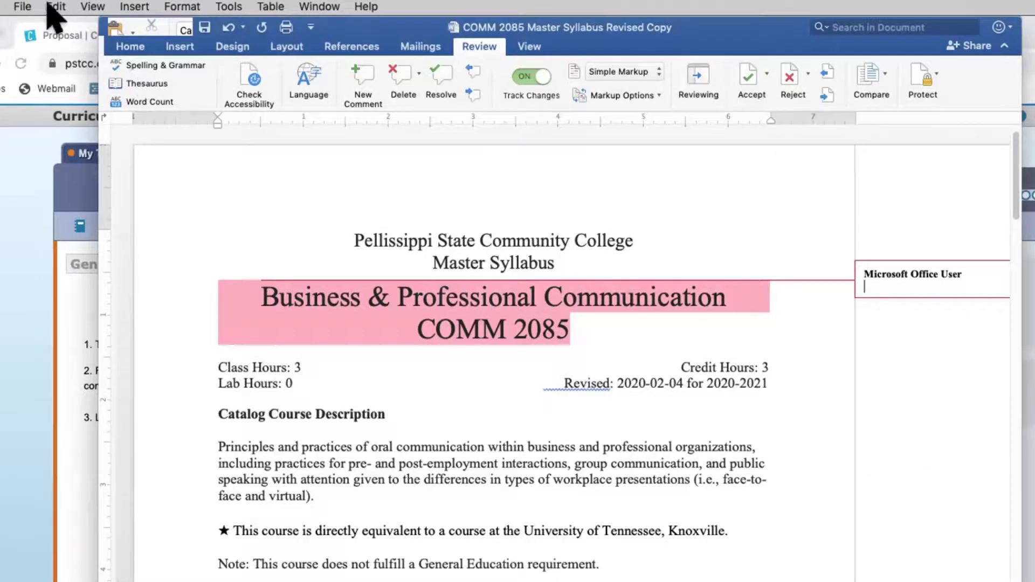
left_click(24, 7)
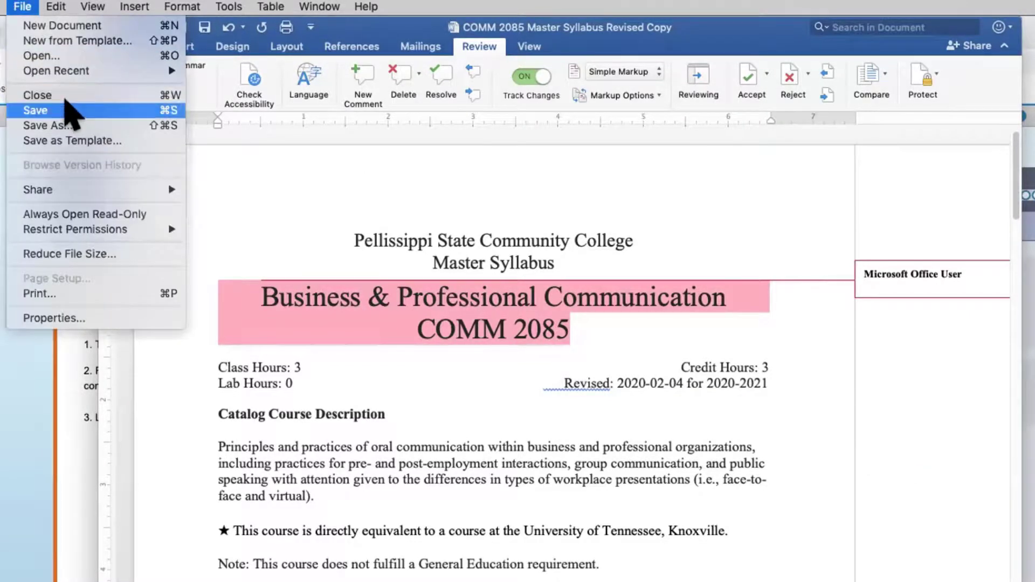
left_click(68, 110)
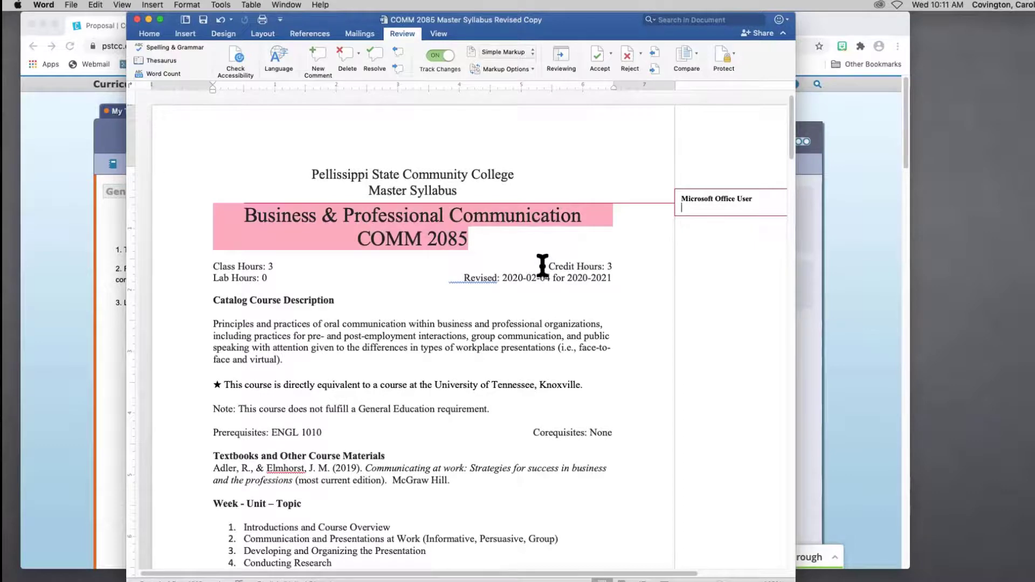
Step: Minimize Word and bring the proposal's Discussion comments back into view
left_click(148, 19)
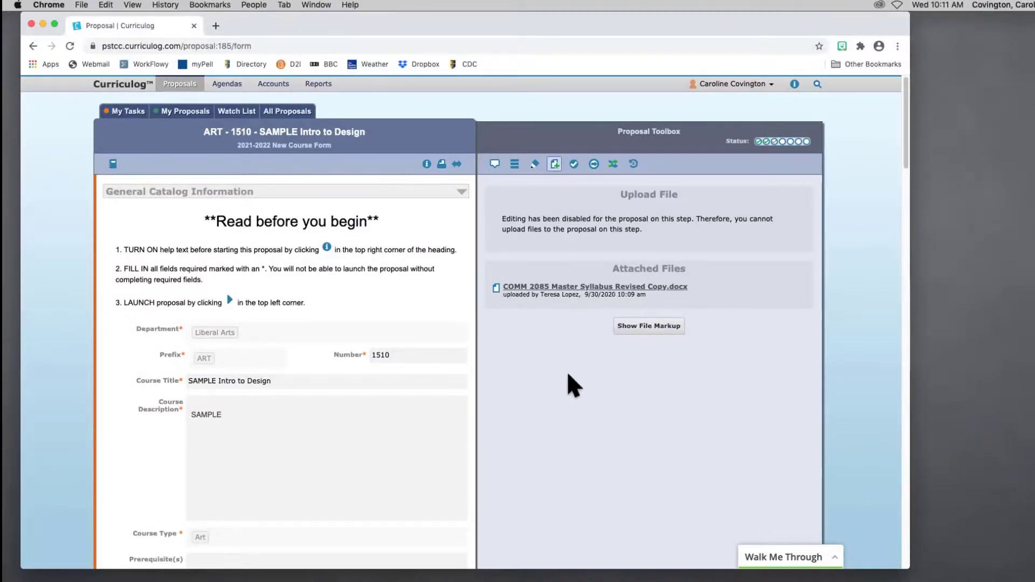
left_click(495, 163)
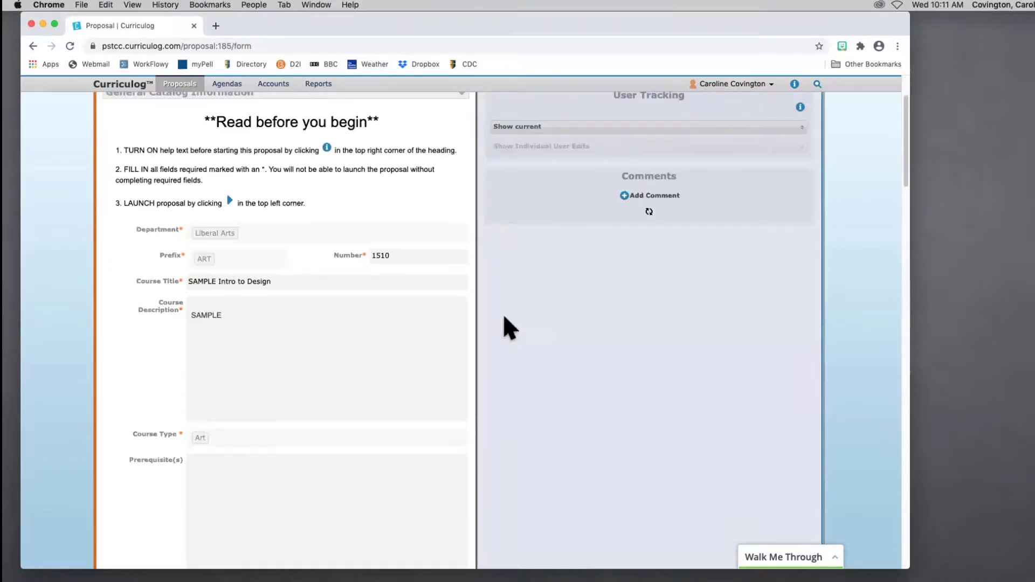